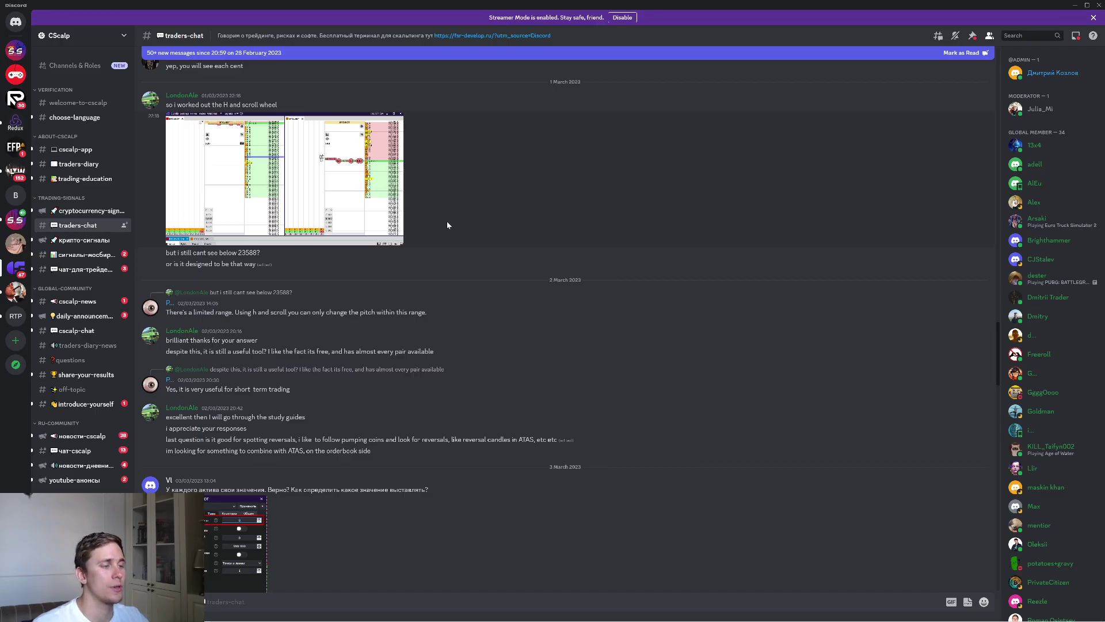
pyautogui.scroll(-3, 447, 222)
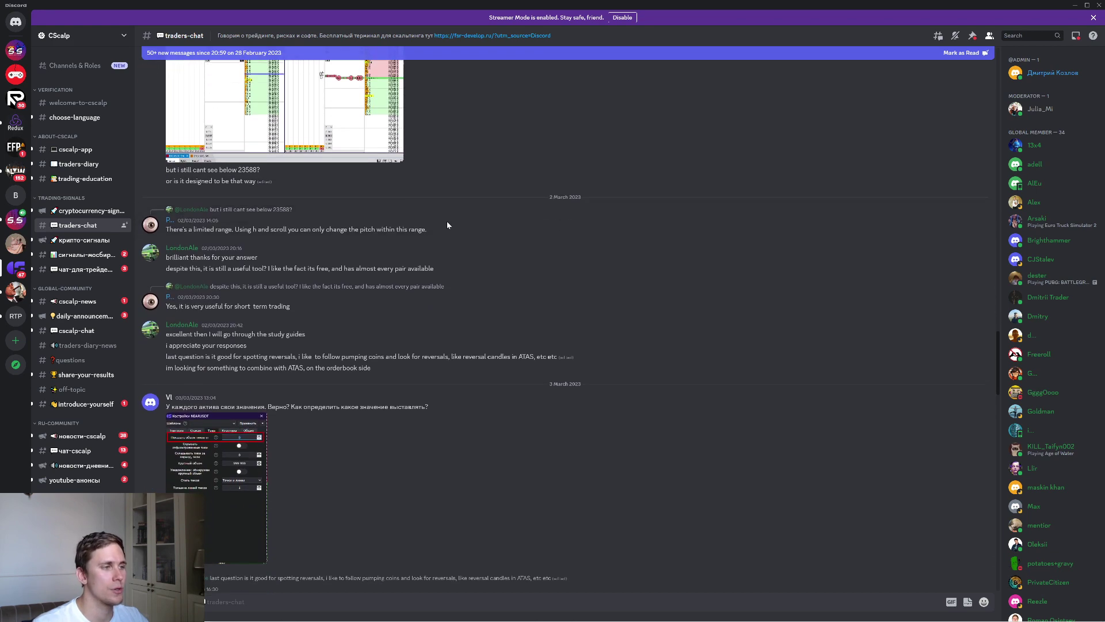
pyautogui.scroll(-2, 447, 221)
pyautogui.scroll(-2, 447, 221)
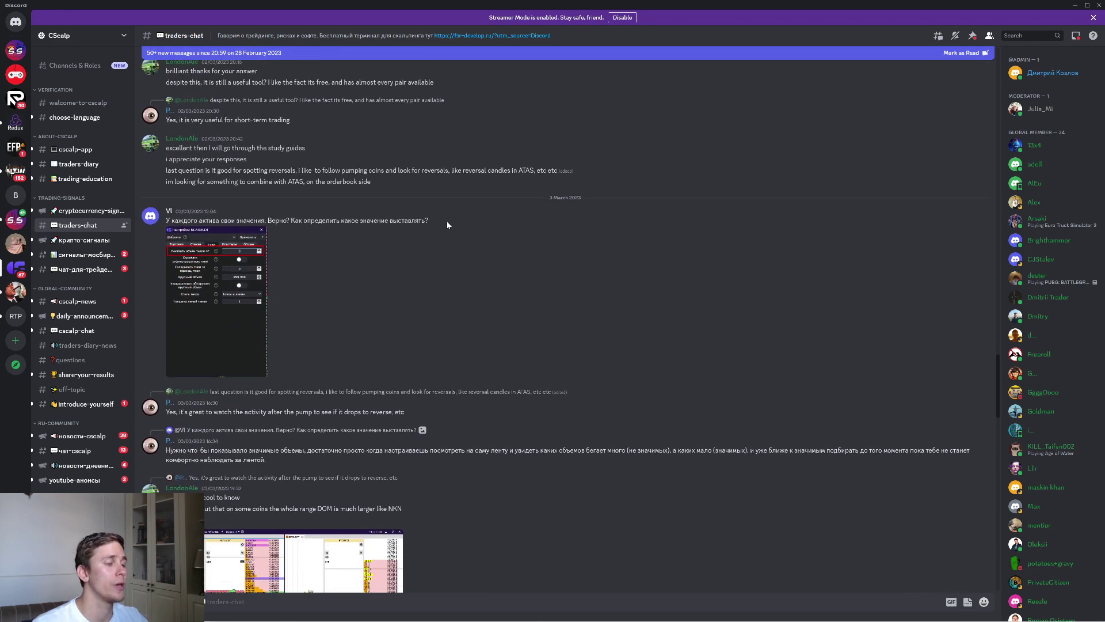
pyautogui.scroll(-2, 447, 221)
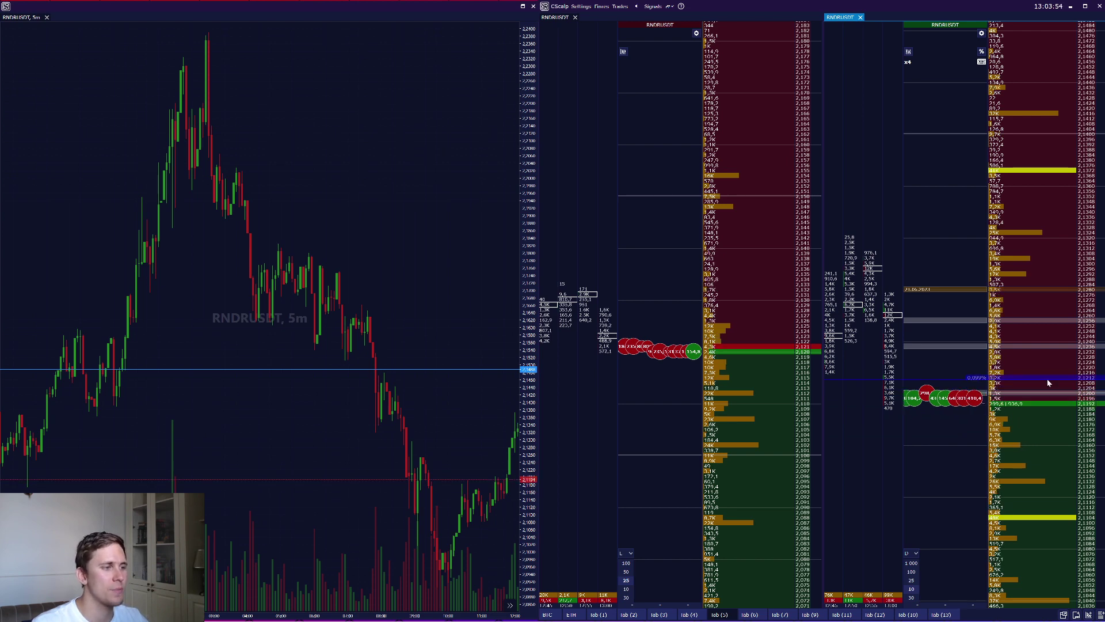
# Step: Market-buy 10 RNDRUSDT, recentre the book, then market-sell to flip short at 2.1221
pyautogui.click(1047, 209)
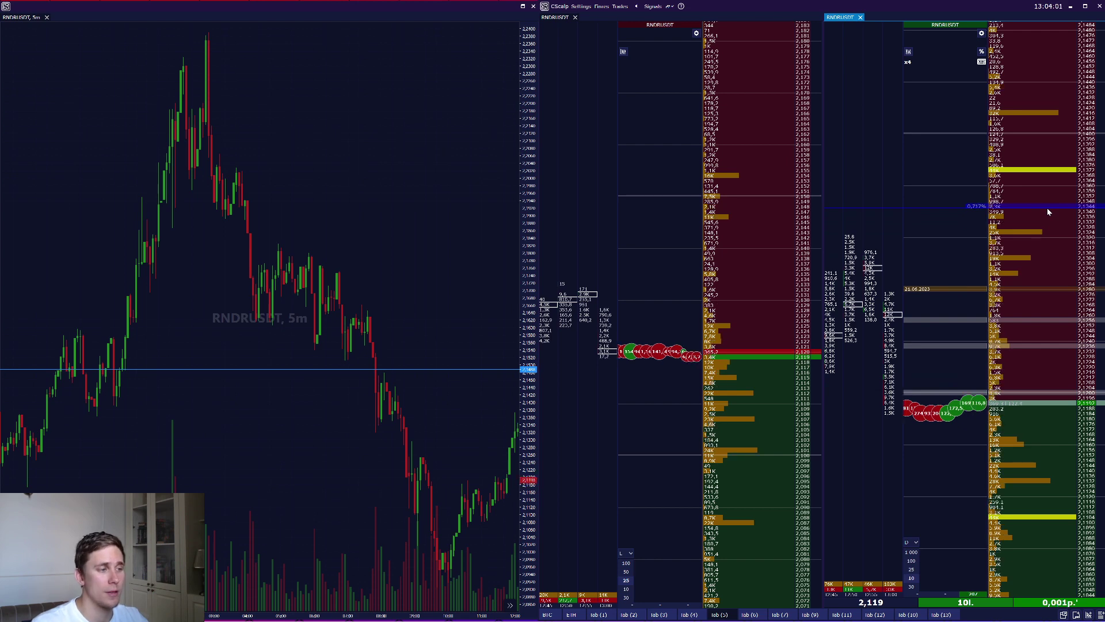
pyautogui.middleClick(1048, 208)
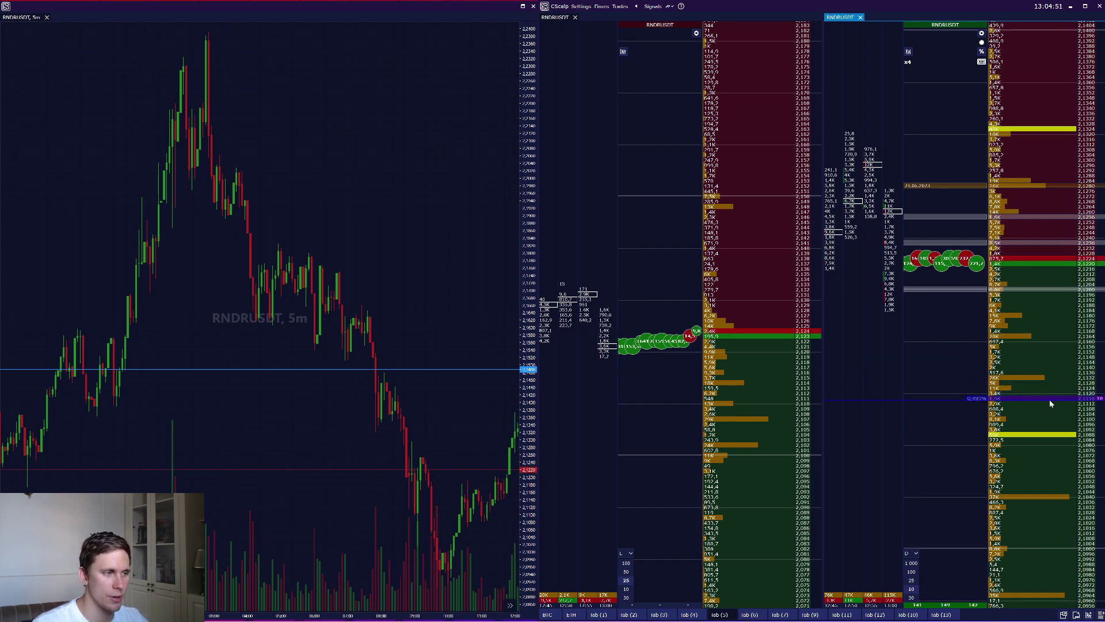
pyautogui.rightClick(1050, 400)
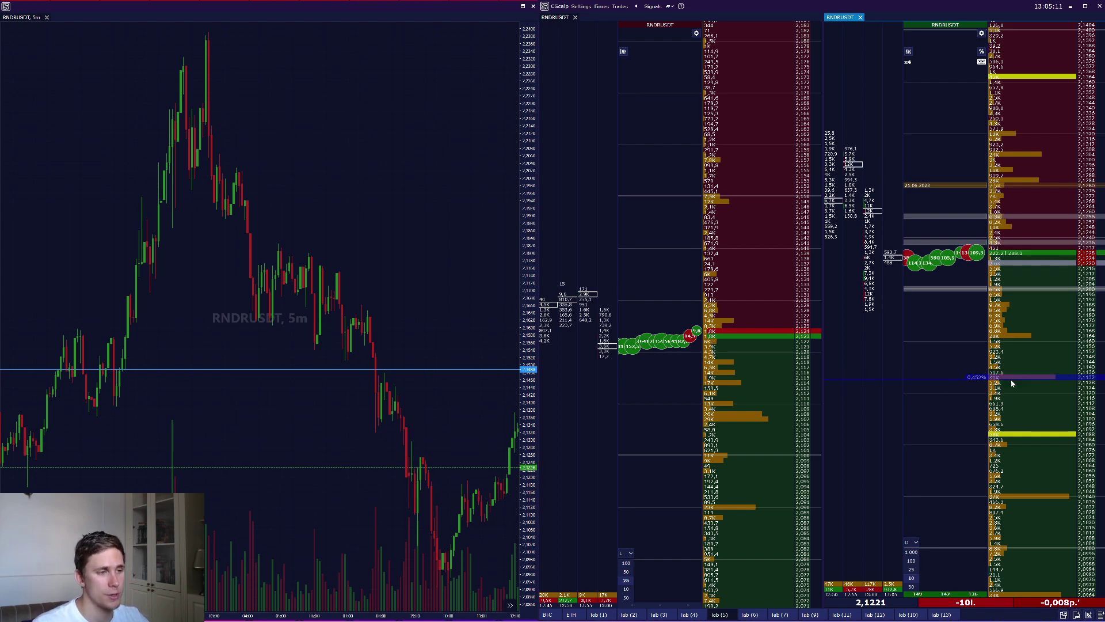
pyautogui.scroll(5, 1051, 202)
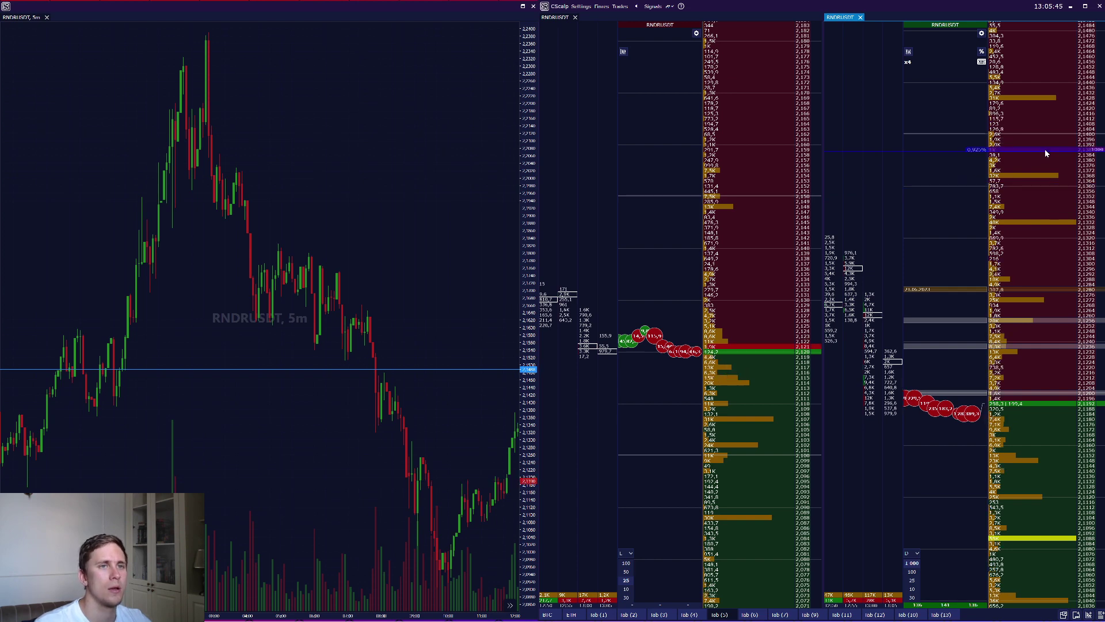
pyautogui.scroll(-5, 1071, 311)
pyautogui.scroll(-3, 1072, 315)
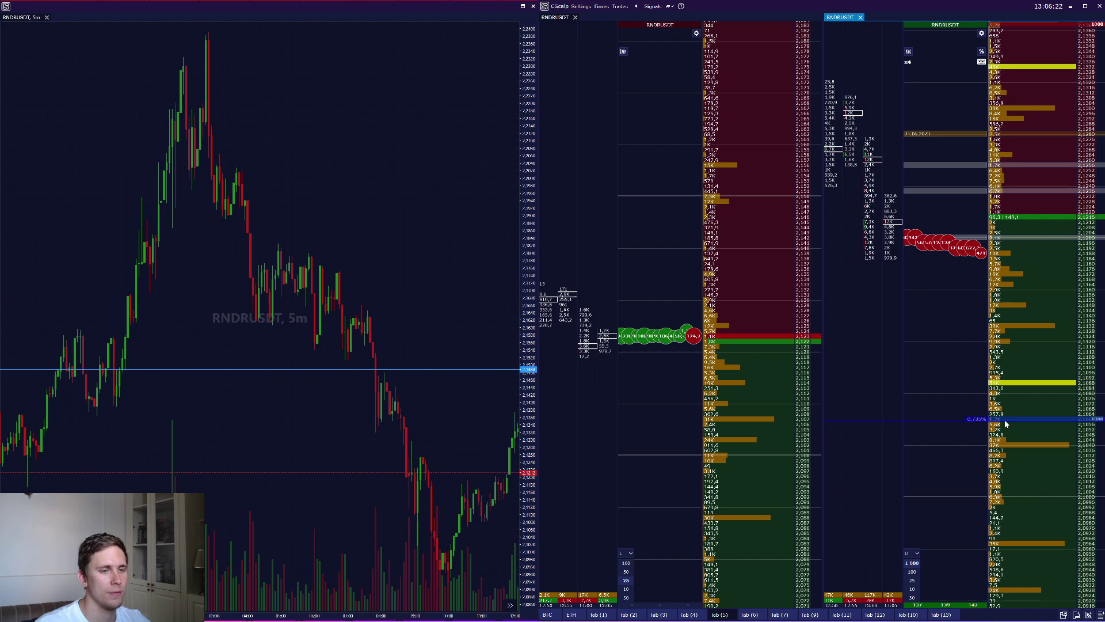
pyautogui.scroll(3, 1015, 153)
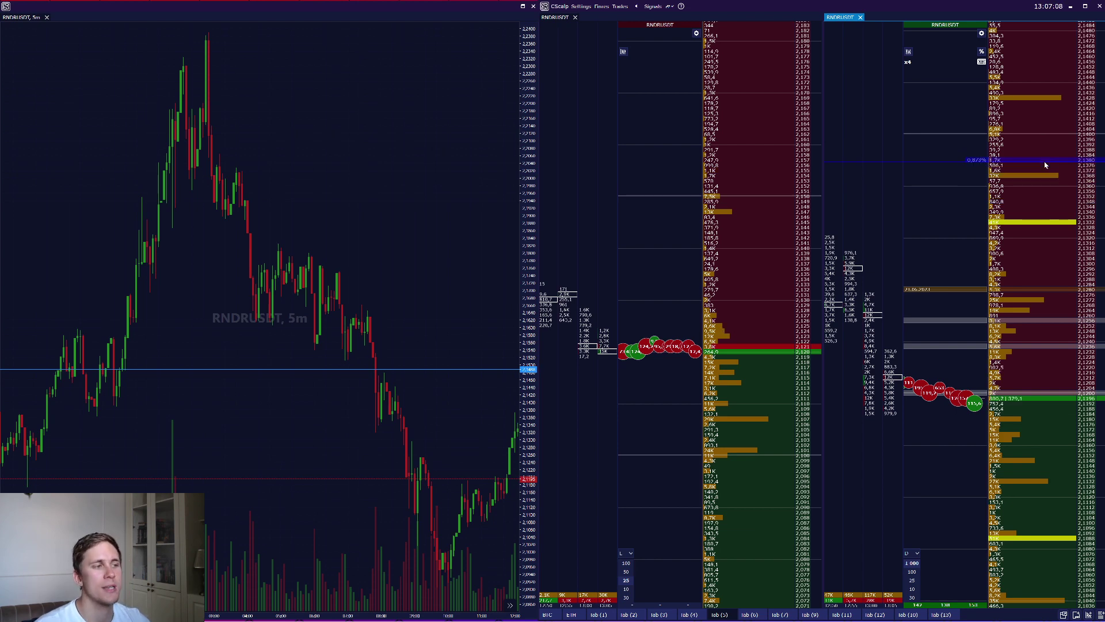
pyautogui.scroll(2, 1048, 259)
pyautogui.scroll(-5, 1044, 363)
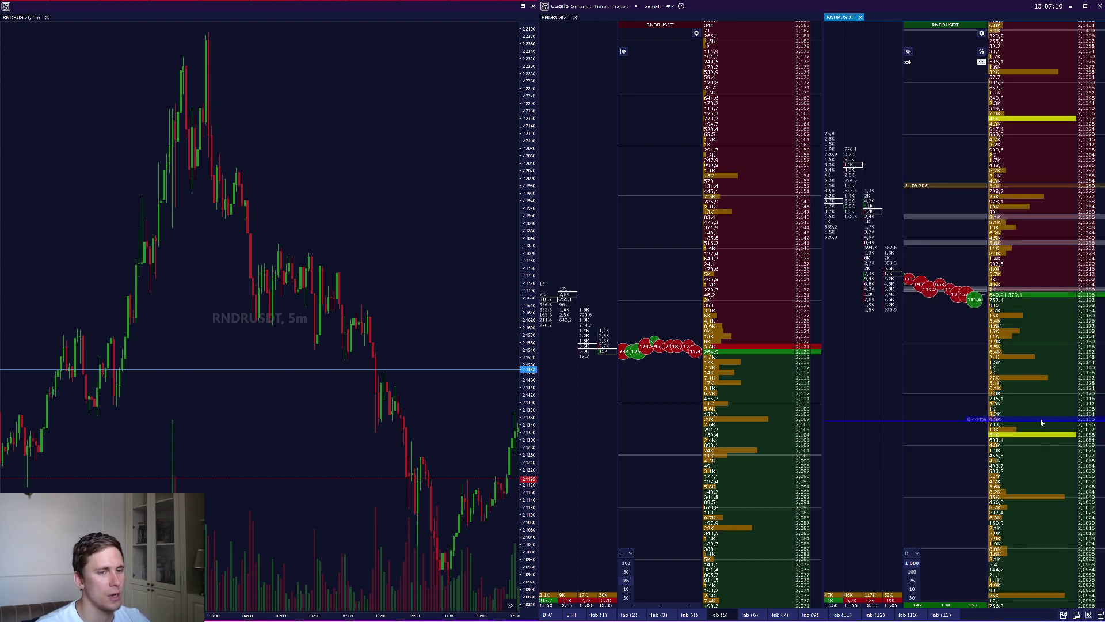
pyautogui.scroll(-5, 1041, 419)
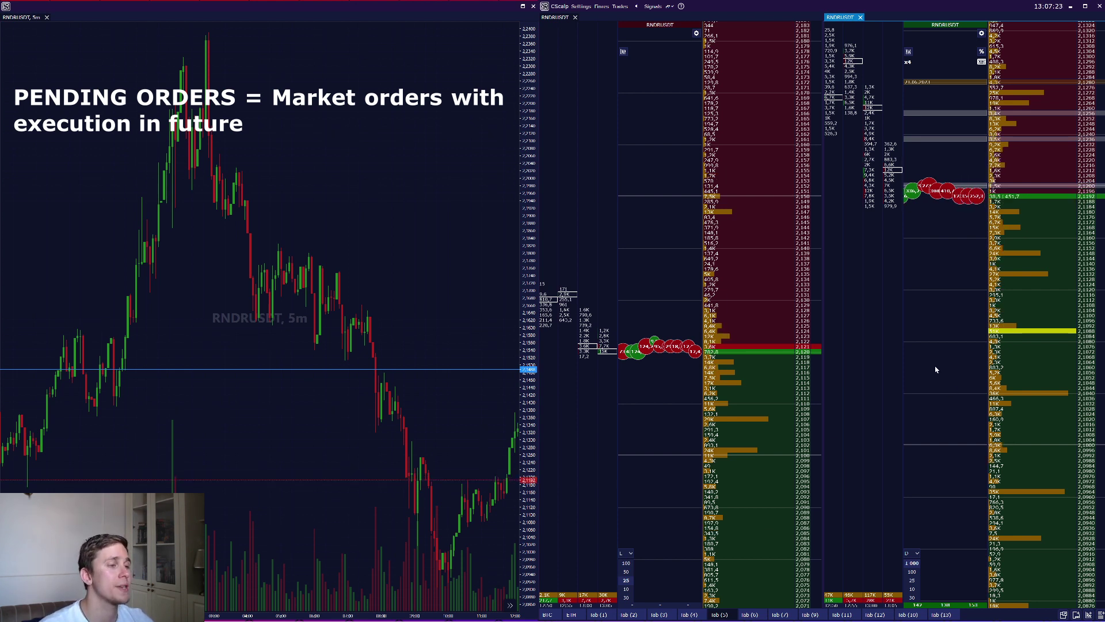
# Step: Set the order size to 25 and place three buy stop orders above the RNDRUSDT price
pyautogui.click(914, 580)
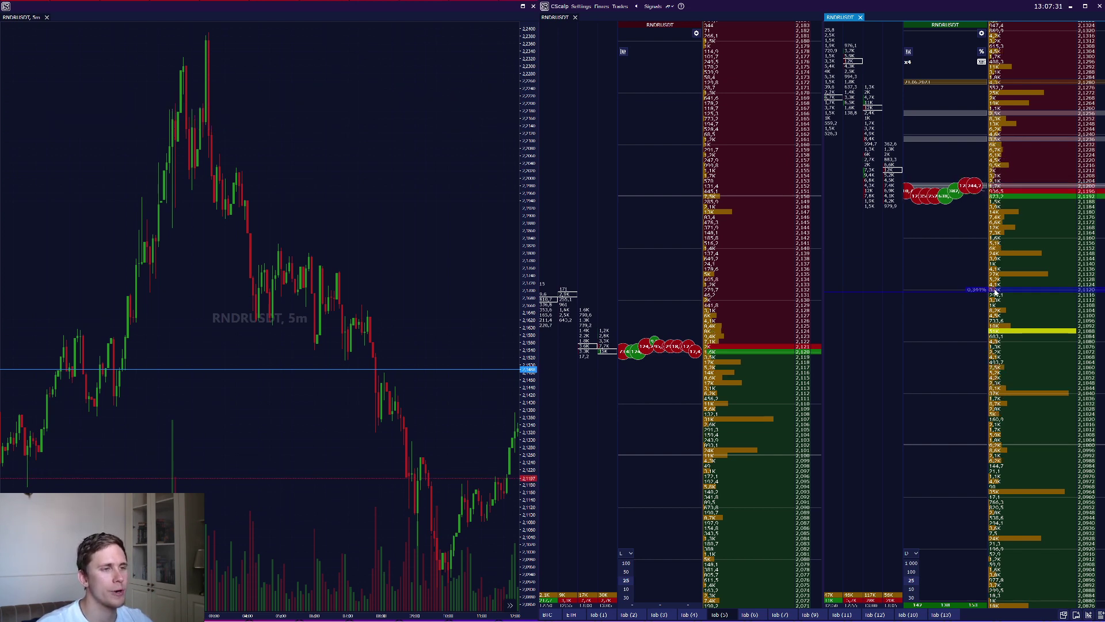
pyautogui.scroll(5, 1019, 242)
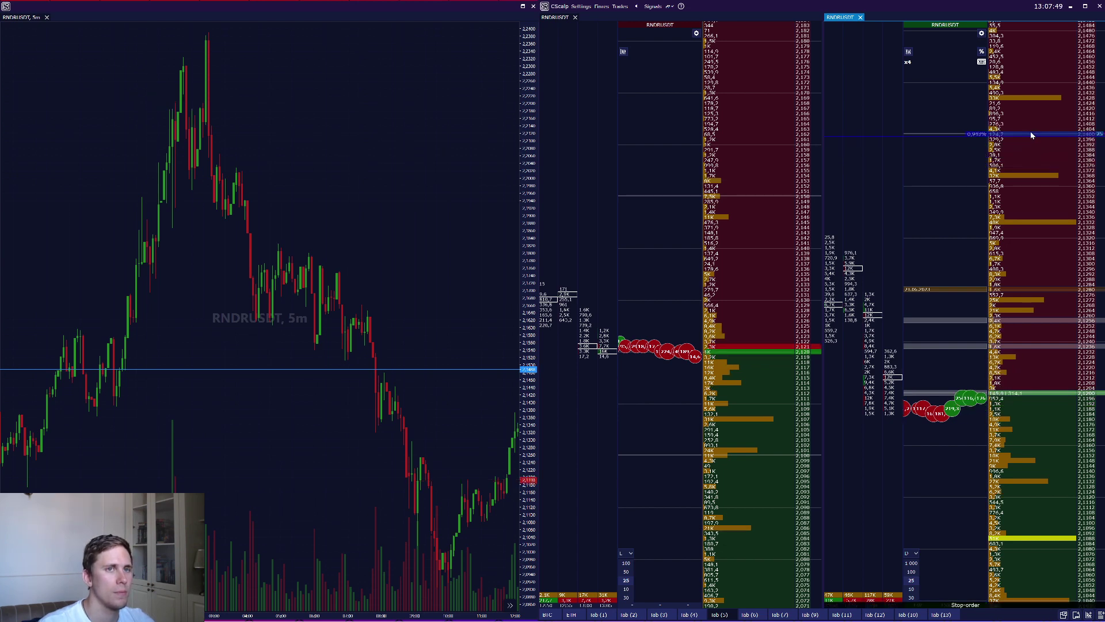
pyautogui.click(1031, 136)
pyautogui.click(1030, 110)
pyautogui.click(1030, 59)
pyautogui.scroll(3, 1041, 112)
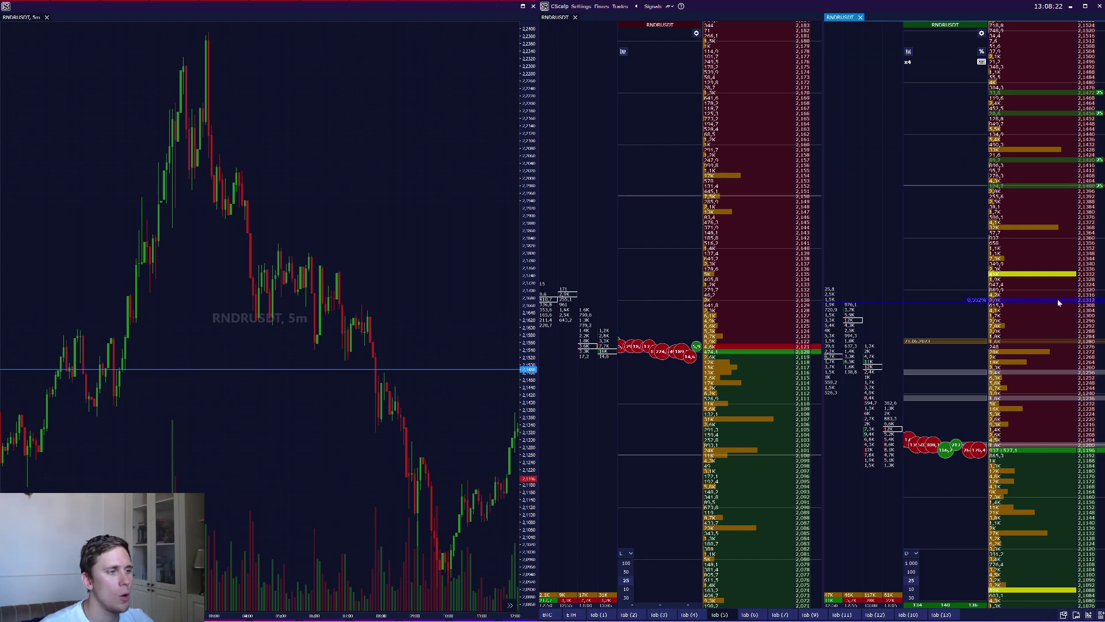
pyautogui.scroll(3, 1058, 299)
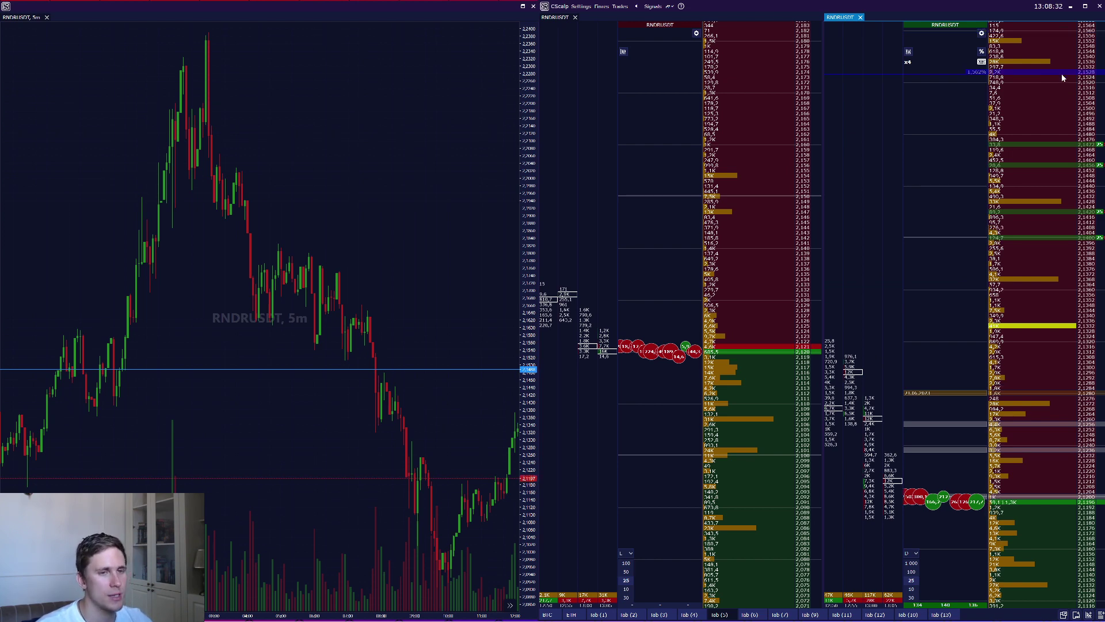
pyautogui.scroll(-2, 1062, 74)
pyautogui.scroll(-2, 1065, 141)
pyautogui.scroll(-5, 1071, 151)
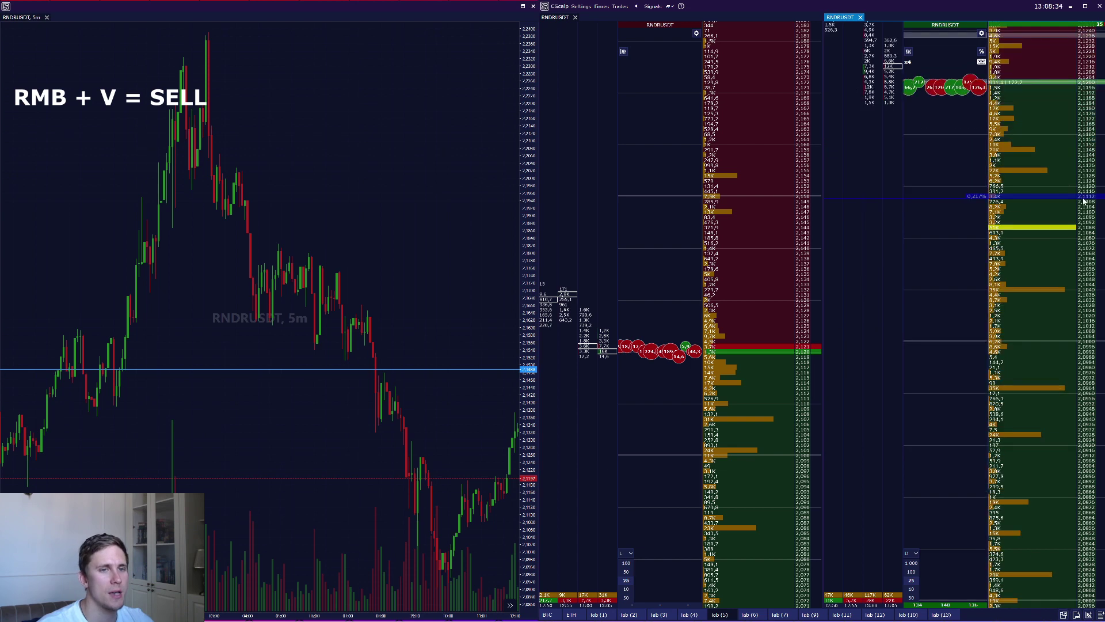
pyautogui.scroll(-3, 1069, 182)
pyautogui.scroll(-2, 1062, 285)
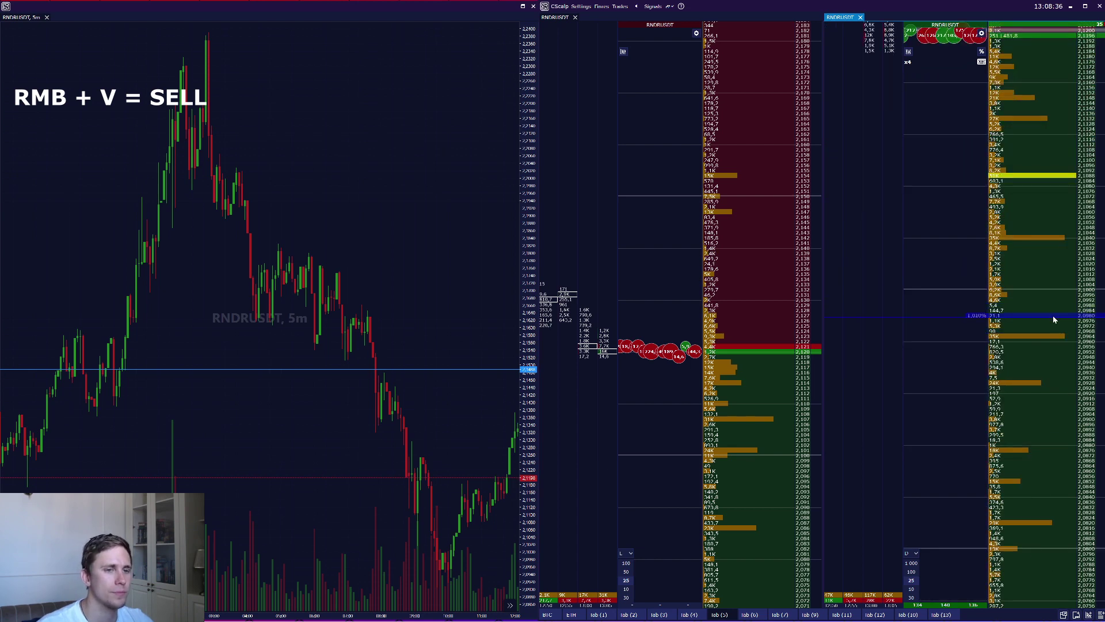
# Step: Place five sell stop orders below market at 2.0996, 2.0968, 2.0932, 2.0892 and 2.0860
pyautogui.rightClick(1059, 296)
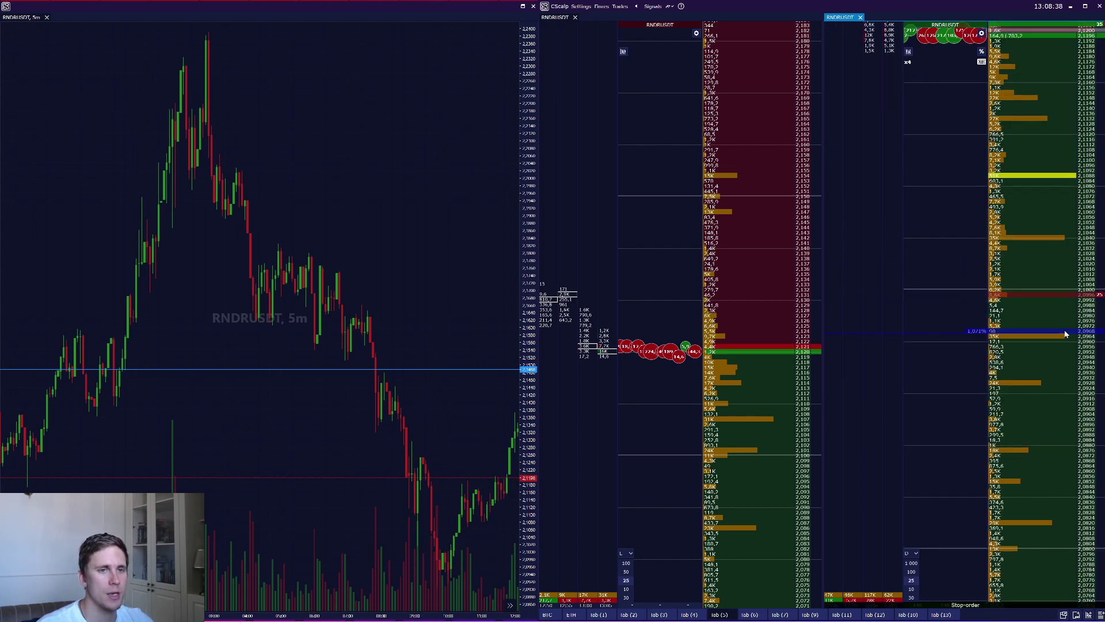
pyautogui.rightClick(1060, 332)
pyautogui.rightClick(1059, 379)
pyautogui.rightClick(1062, 429)
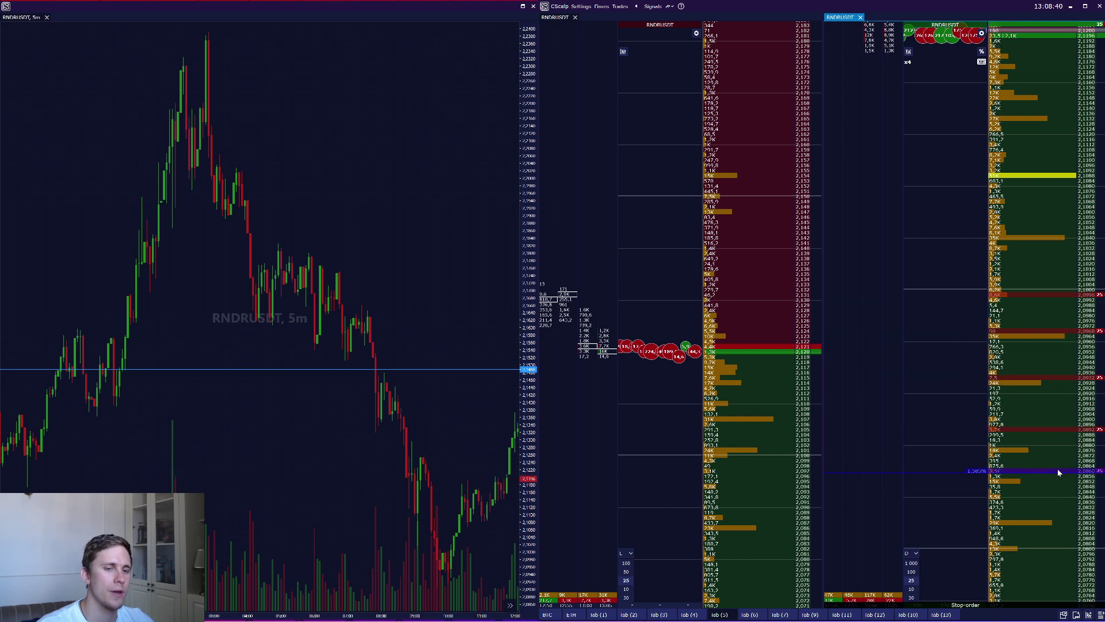
pyautogui.rightClick(1082, 471)
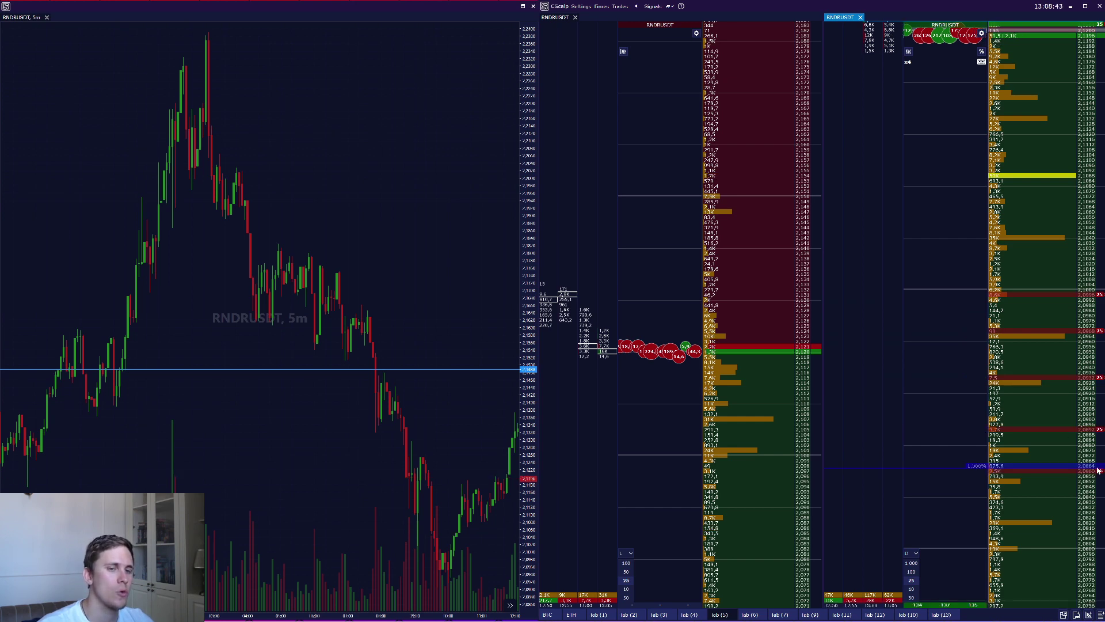
pyautogui.scroll(5, 997, 390)
pyautogui.scroll(-3, 997, 391)
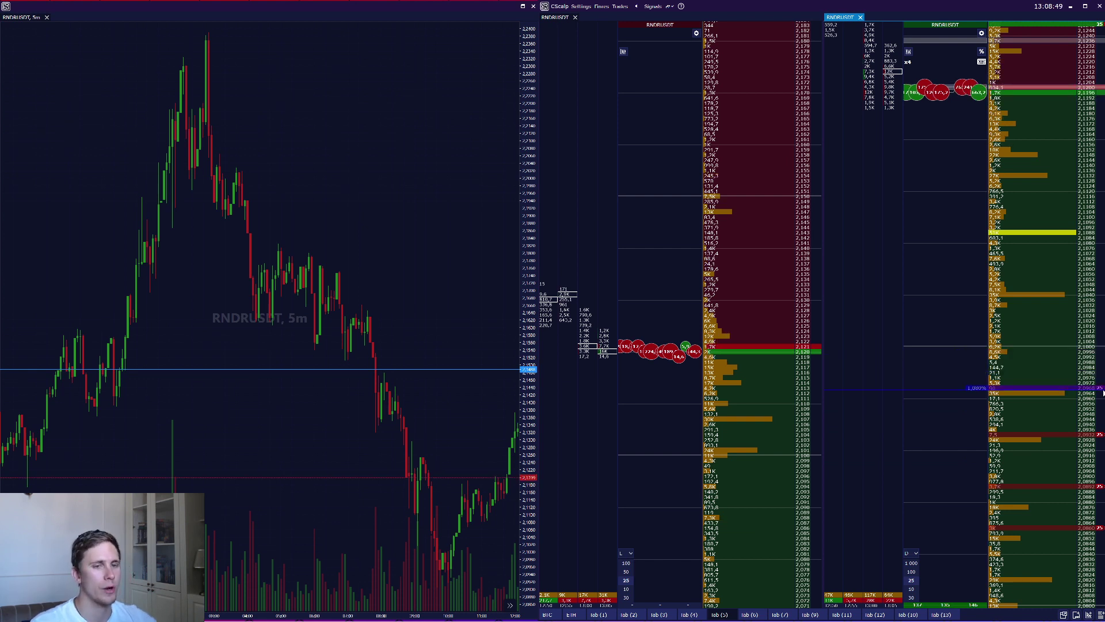
pyautogui.scroll(2, 1039, 258)
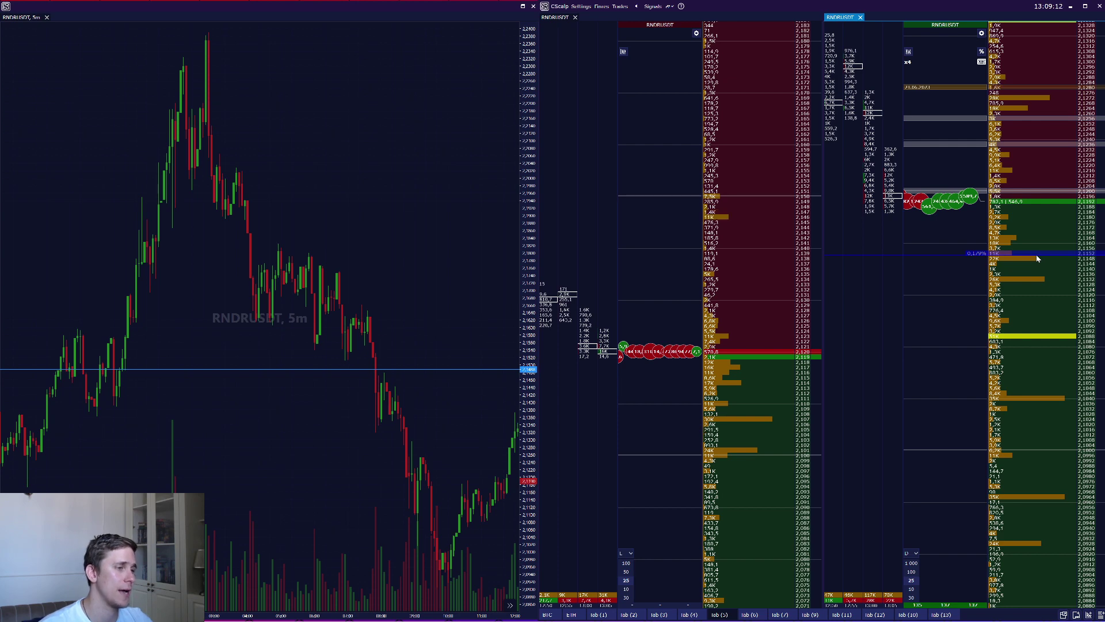
pyautogui.scroll(2, 1041, 267)
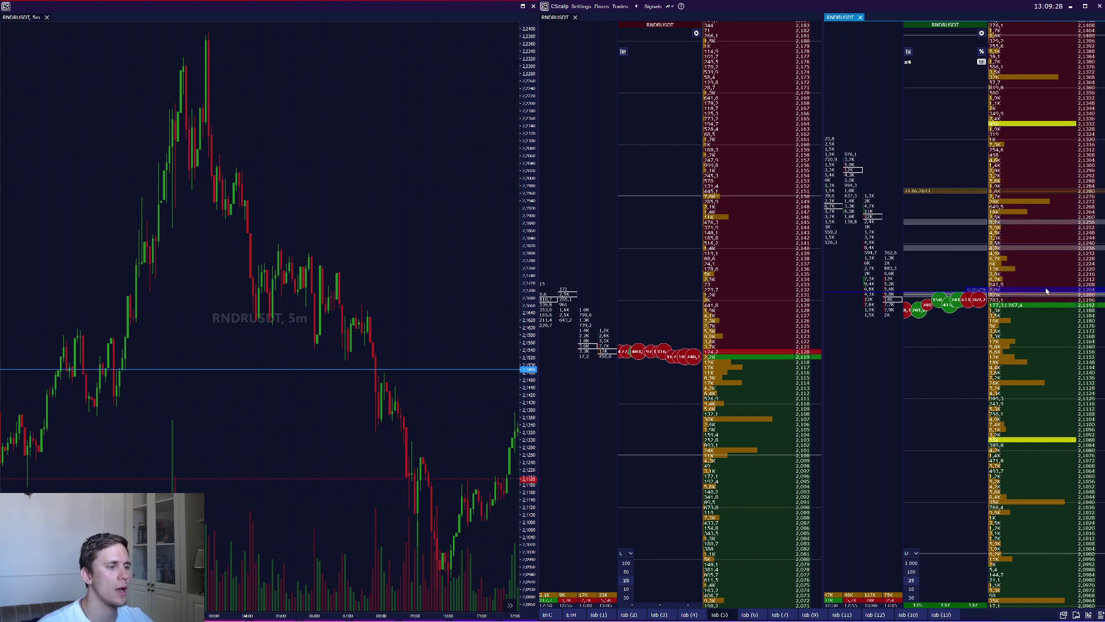